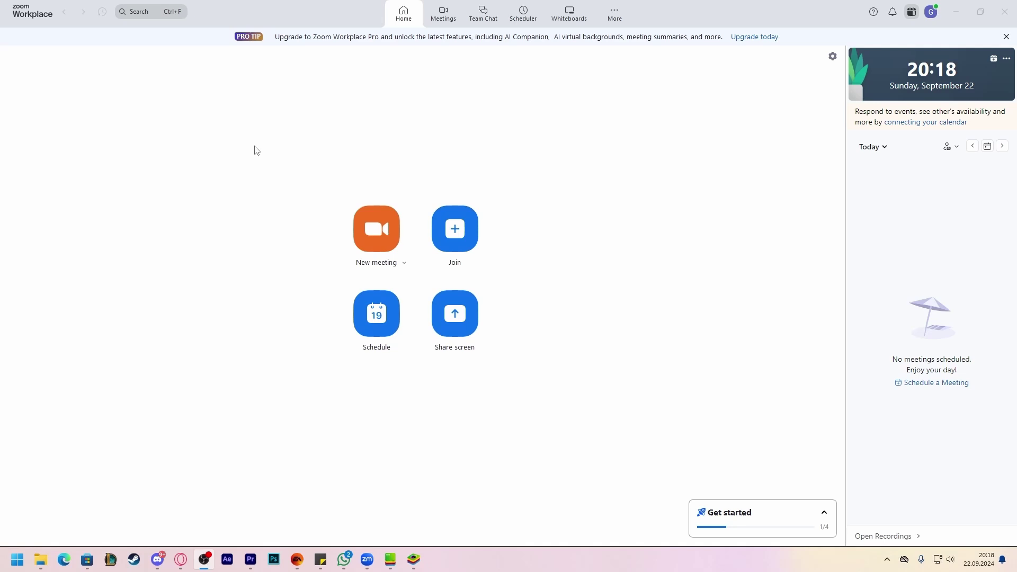
Start a new meeting from the Zoom home screen
{"action": "left_click", "coordinate": [380, 232]}
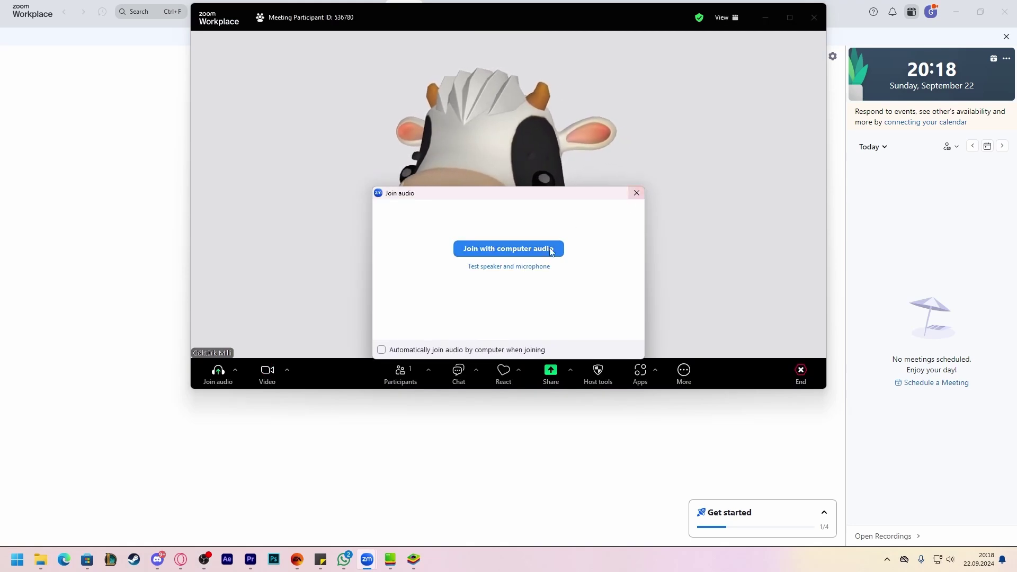
Join with computer audio and bring up the video options menu
{"action": "left_click", "coordinate": [546, 252]}
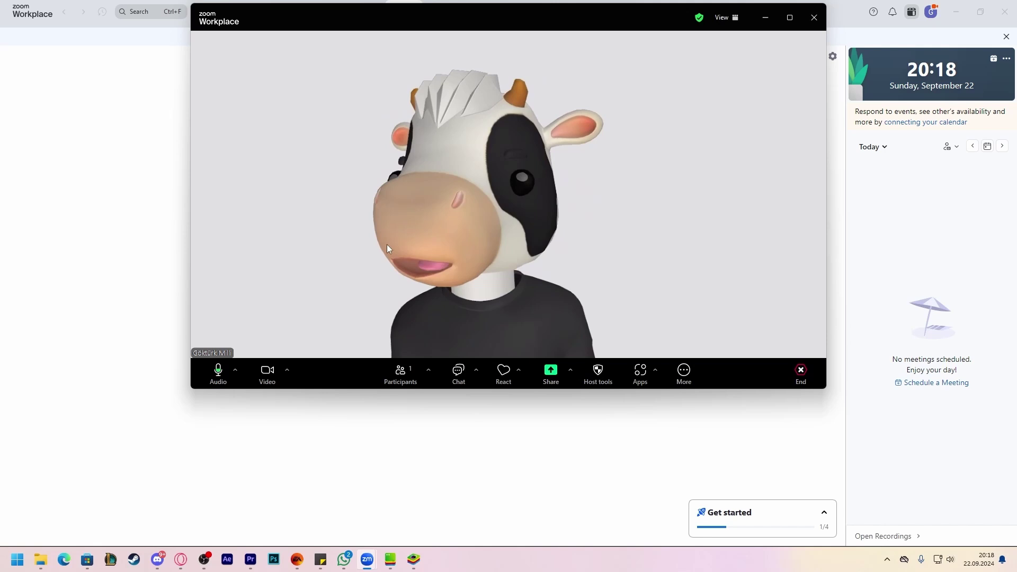
{"action": "left_click", "coordinate": [288, 369]}
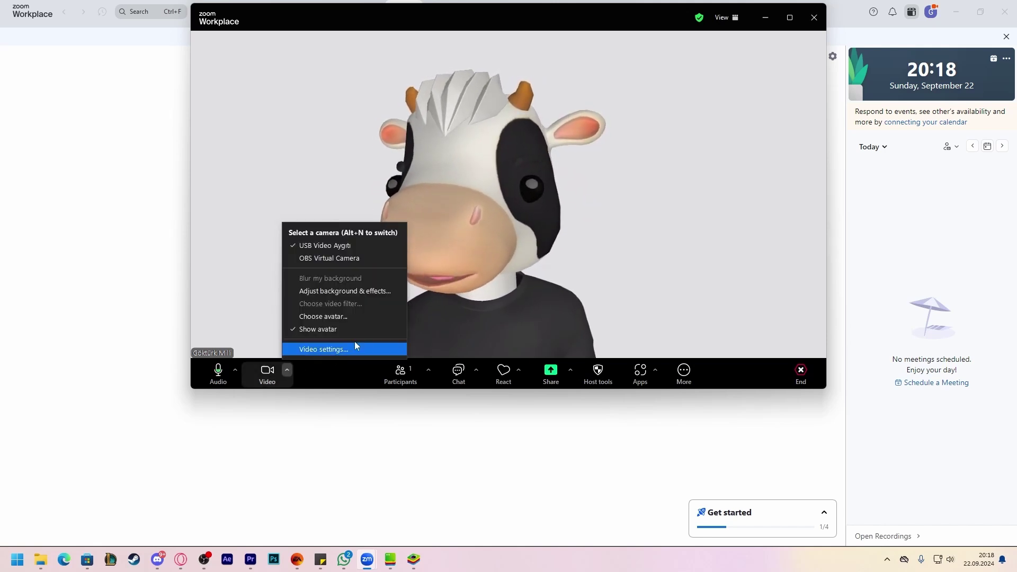
Apply the Northern Lights virtual background behind the cow avatar and return to the meeting
{"action": "left_click", "coordinate": [337, 293]}
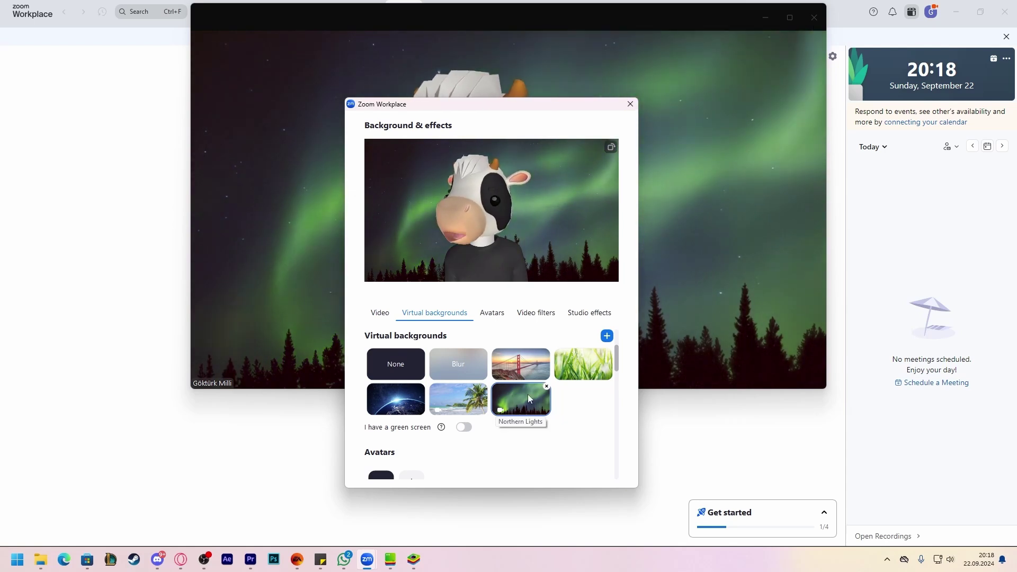
{"action": "left_click", "coordinate": [630, 104]}
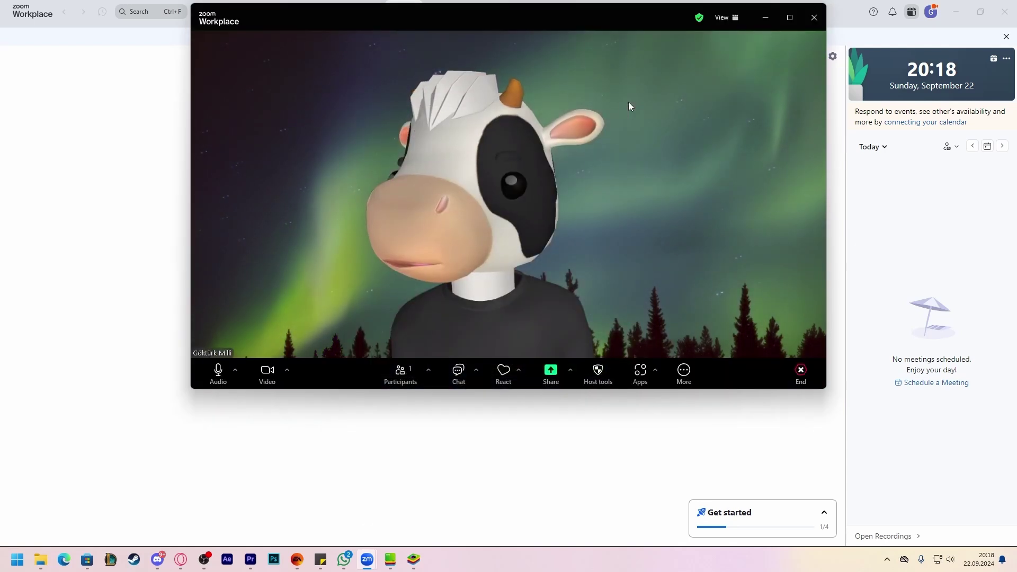